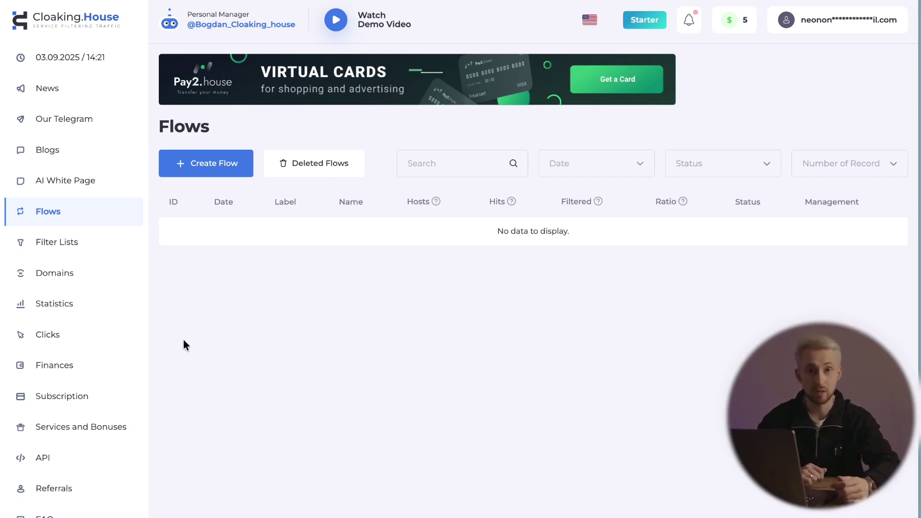
click(85, 180)
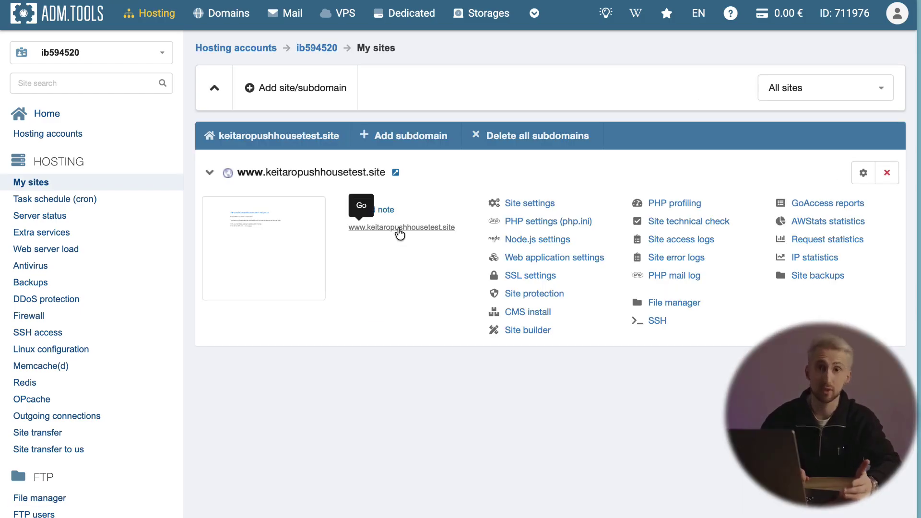
Open the hosted Chic style blog in the browser and scroll down through its page.
click(398, 228)
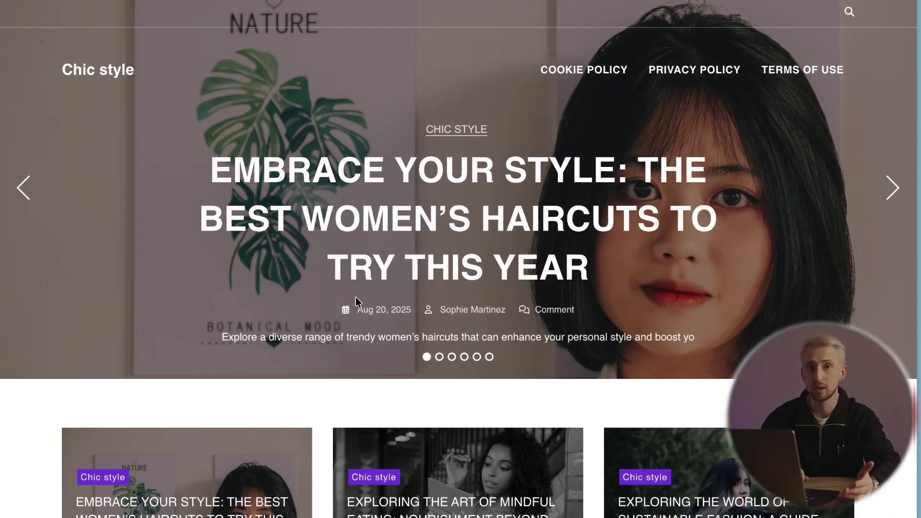
scroll(356, 297, down, 15)
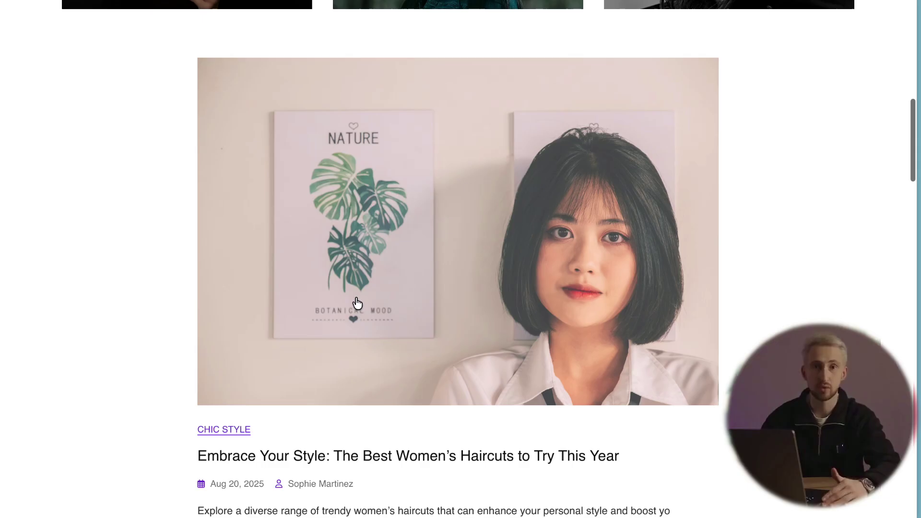
scroll(356, 297, down, 20)
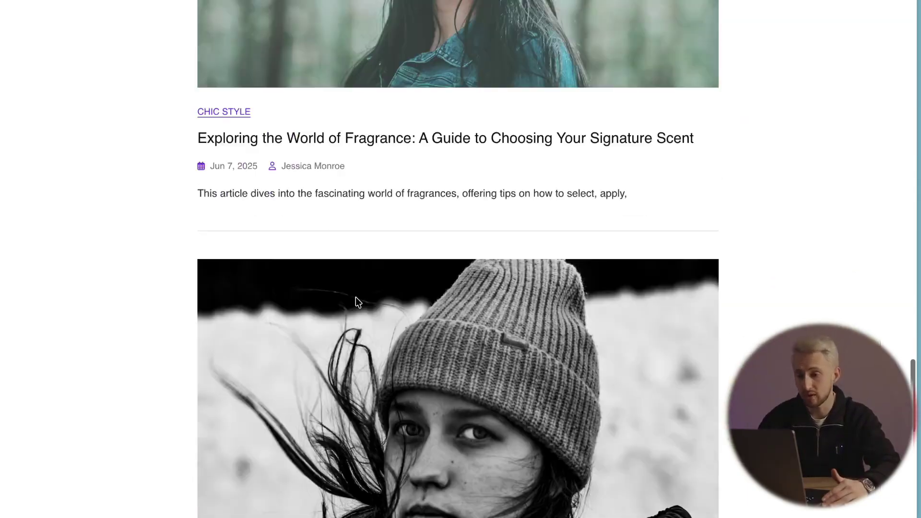
scroll(356, 298, down, 8)
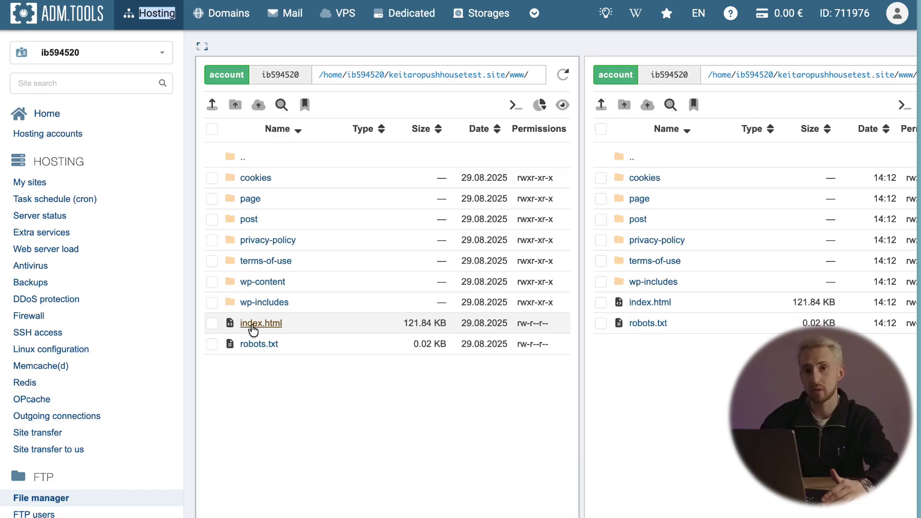
Rename index.html in the site's www folder to site.html.
click(211, 324)
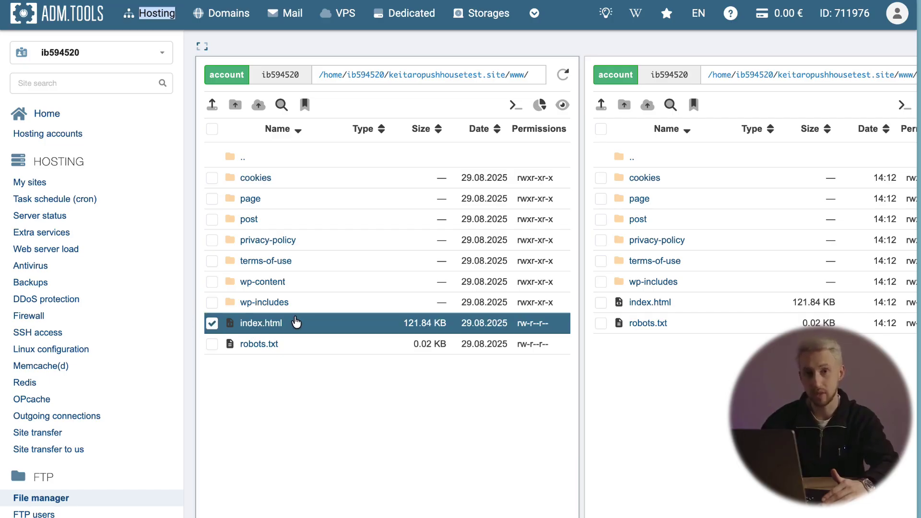
right_click(296, 323)
click(337, 367)
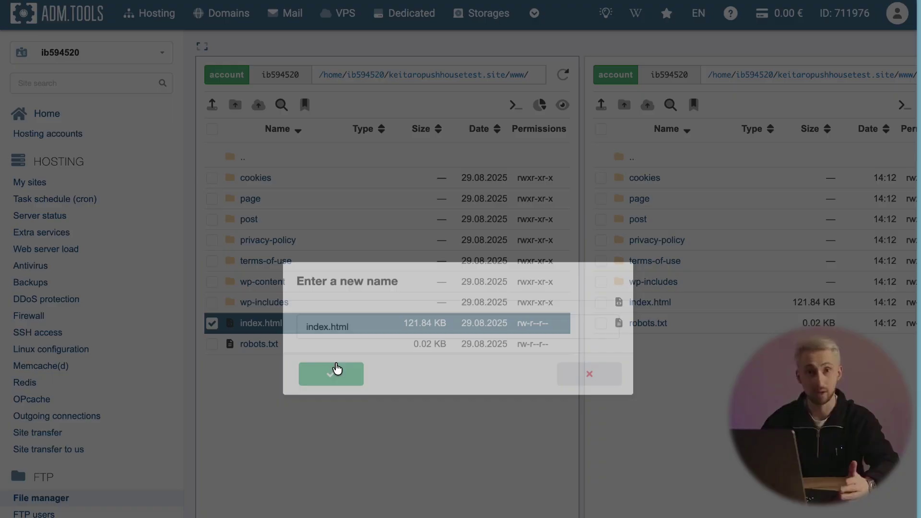
click(309, 326)
double_click(310, 327)
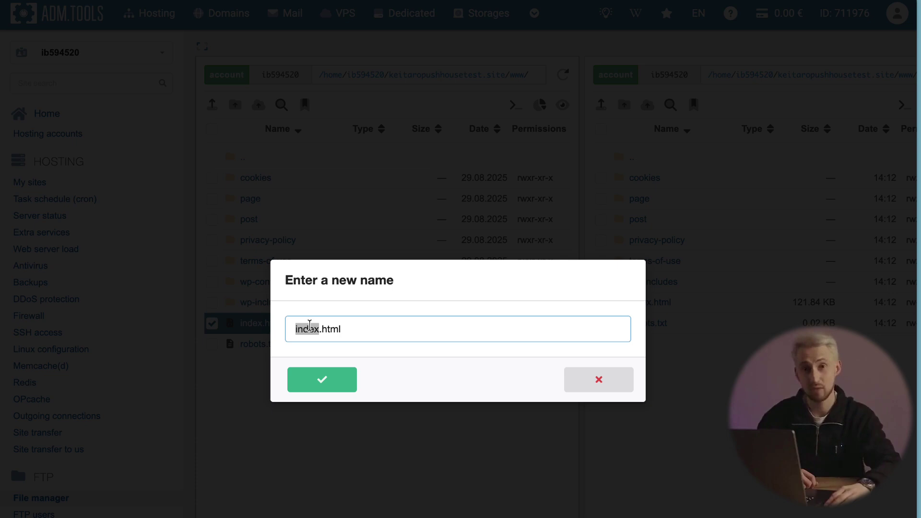
text(sit)
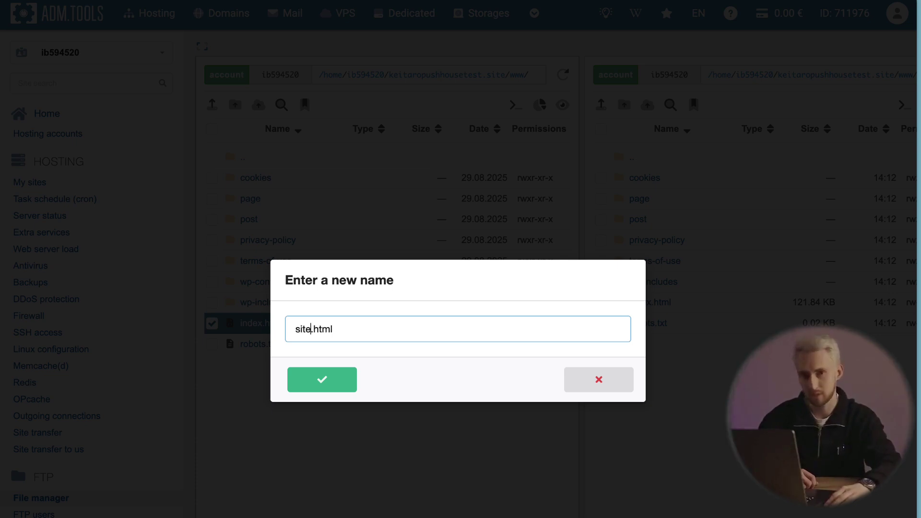
click(321, 379)
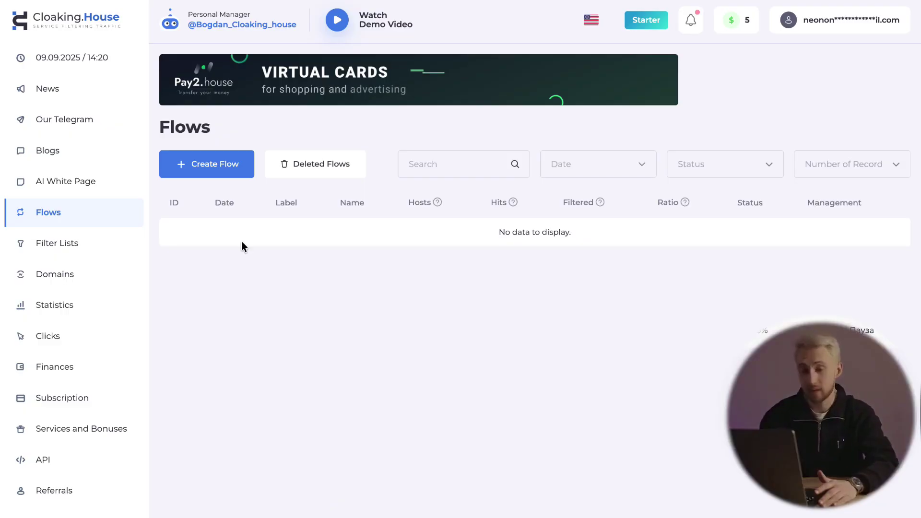
click(211, 171)
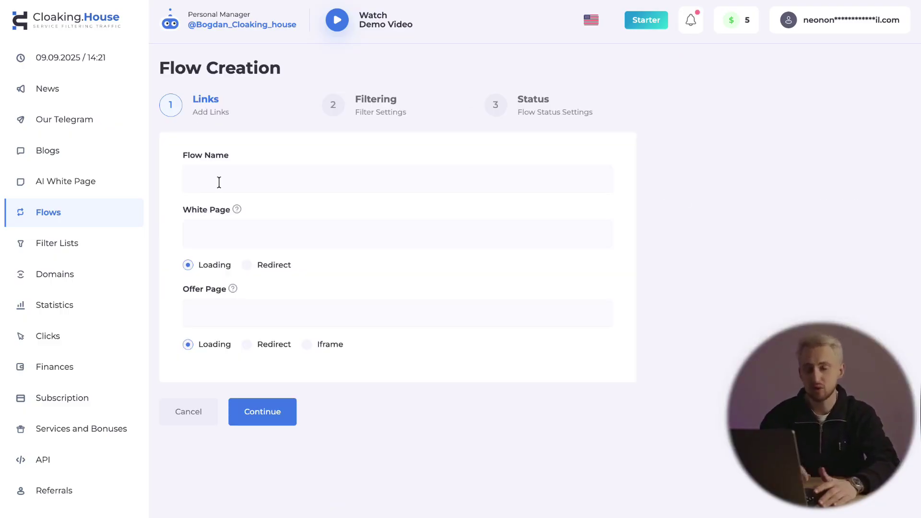
click(219, 182)
text(Off)
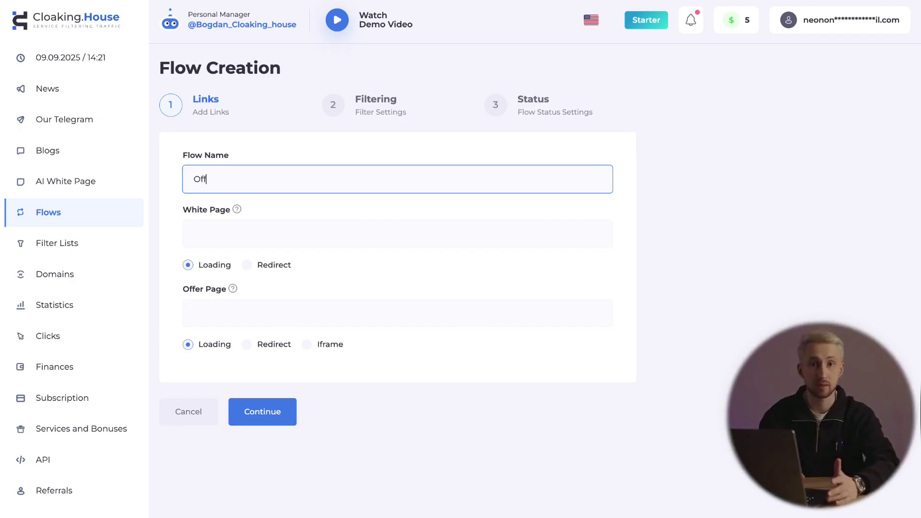
text(er )
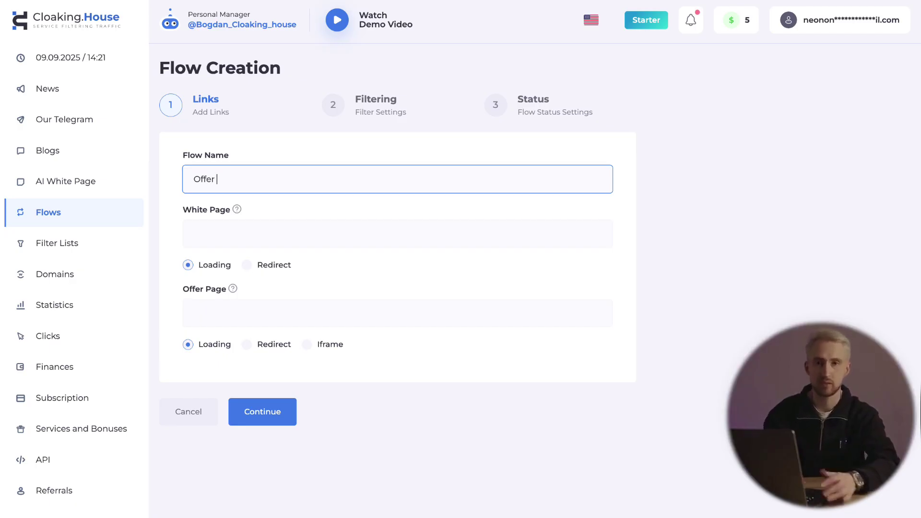
text(#)
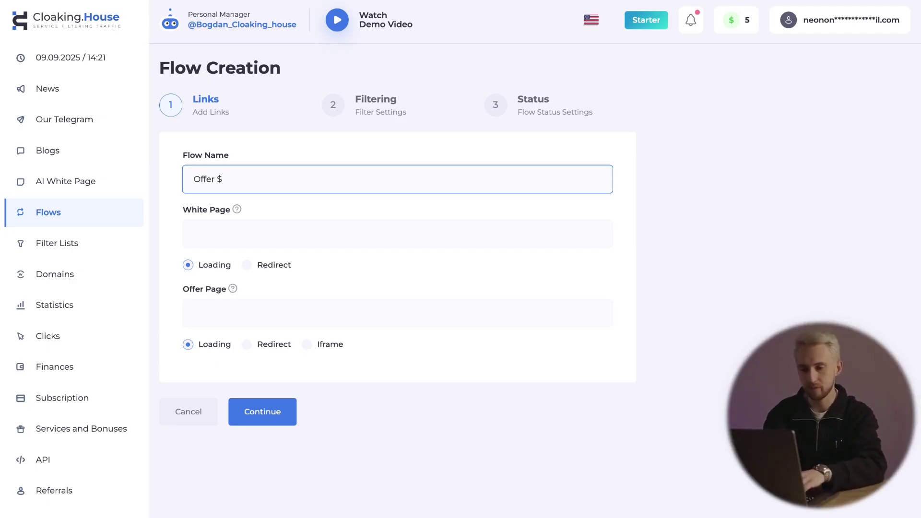
text(25)
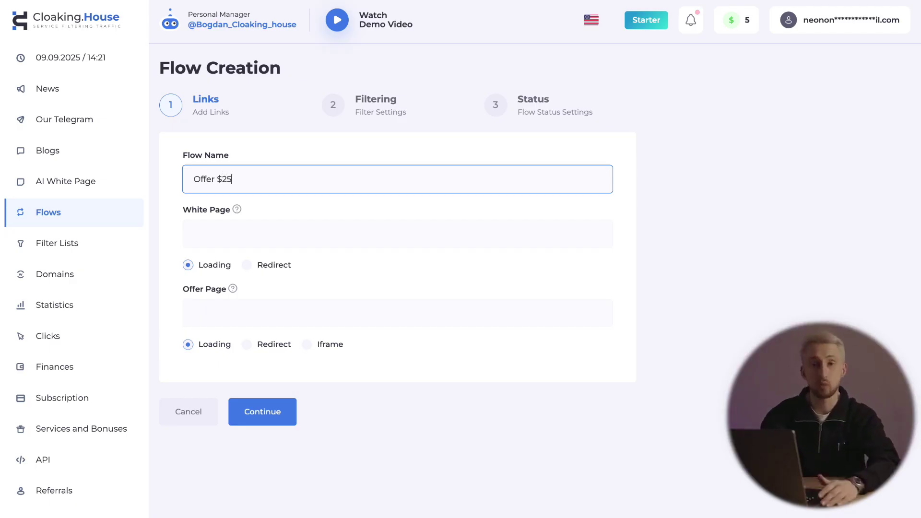
click(214, 229)
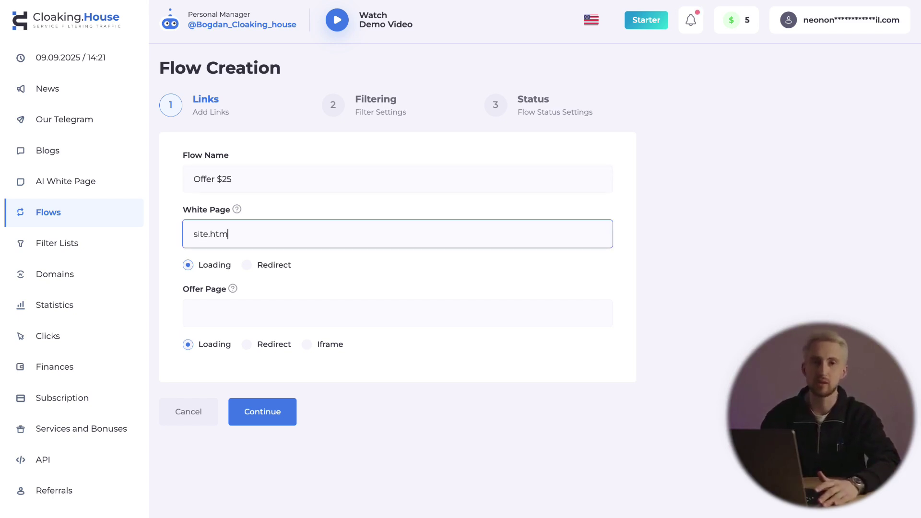
click(191, 267)
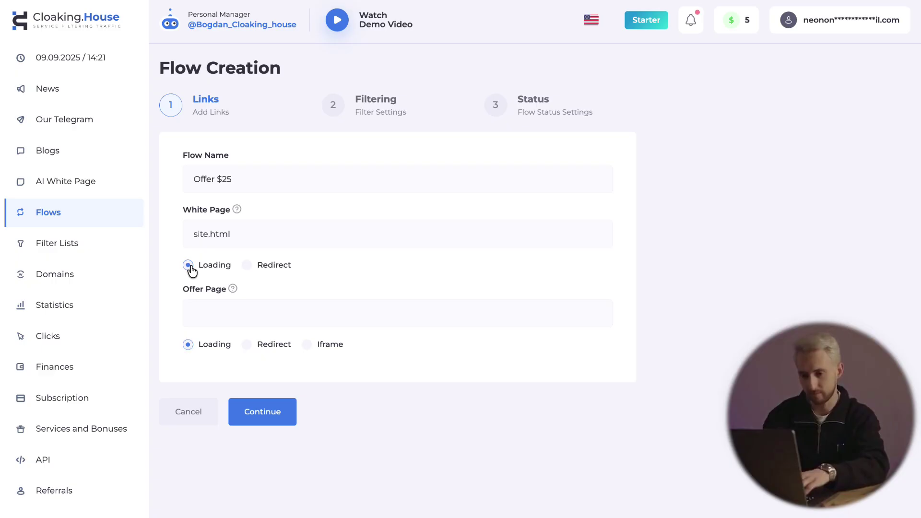
click(206, 315)
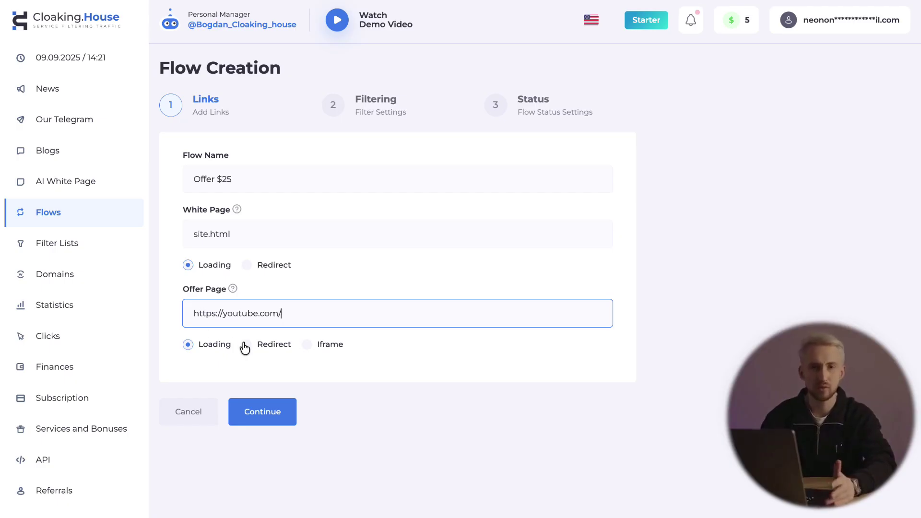
click(246, 345)
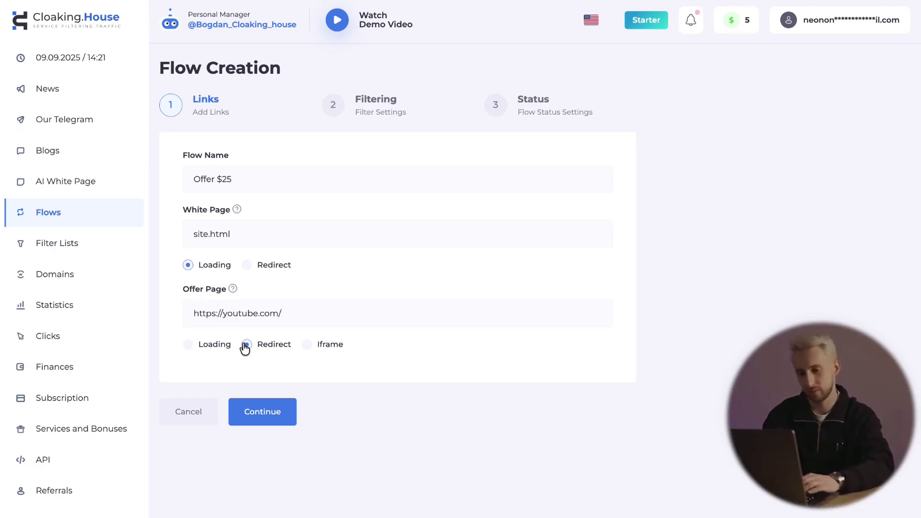
click(254, 417)
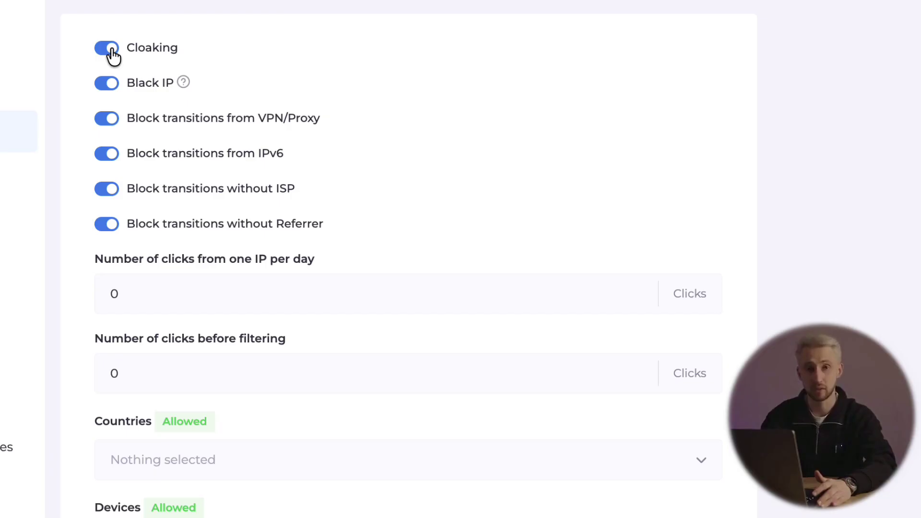
click(112, 57)
click(113, 56)
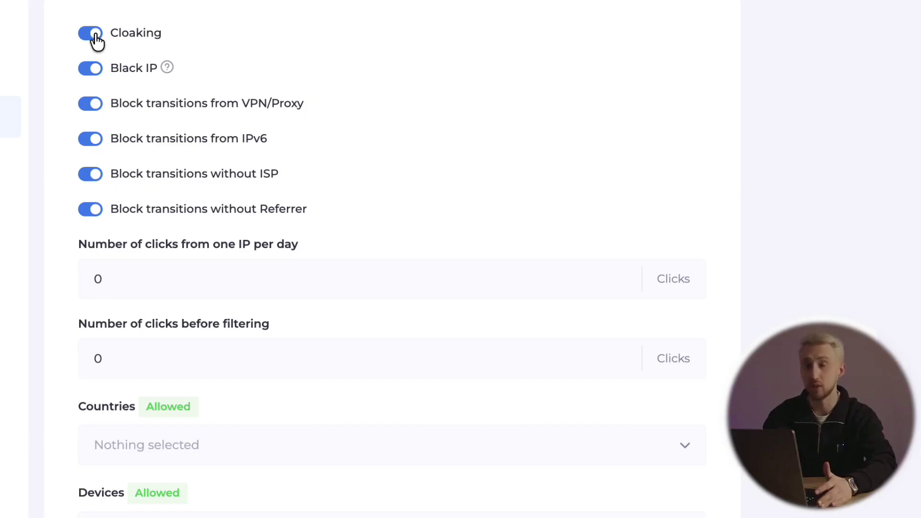
click(91, 68)
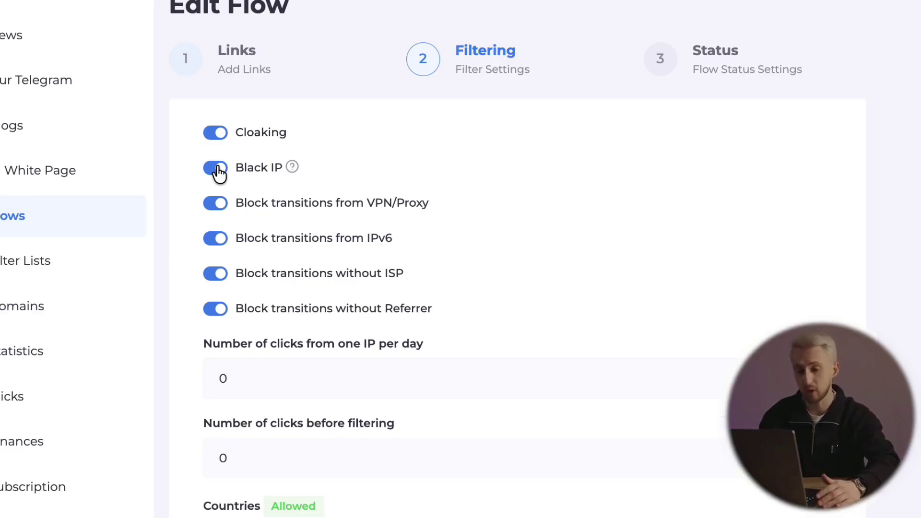
click(216, 205)
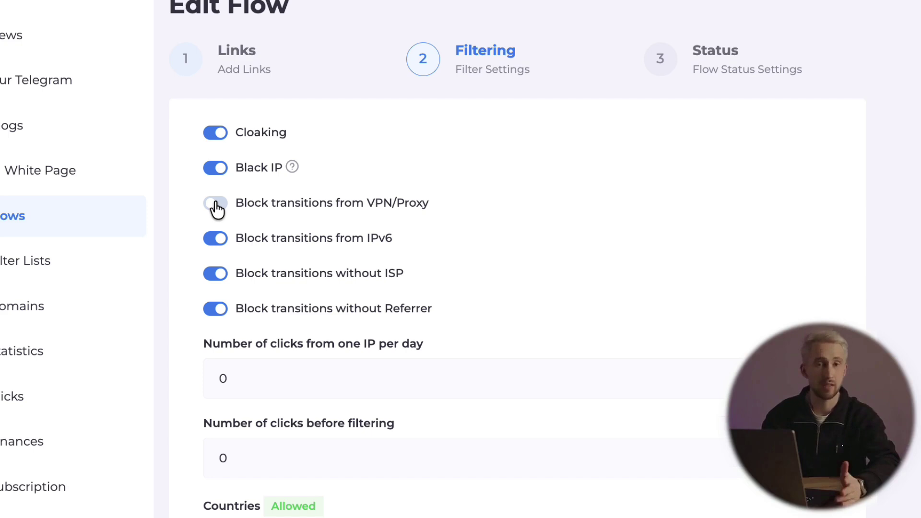
click(216, 205)
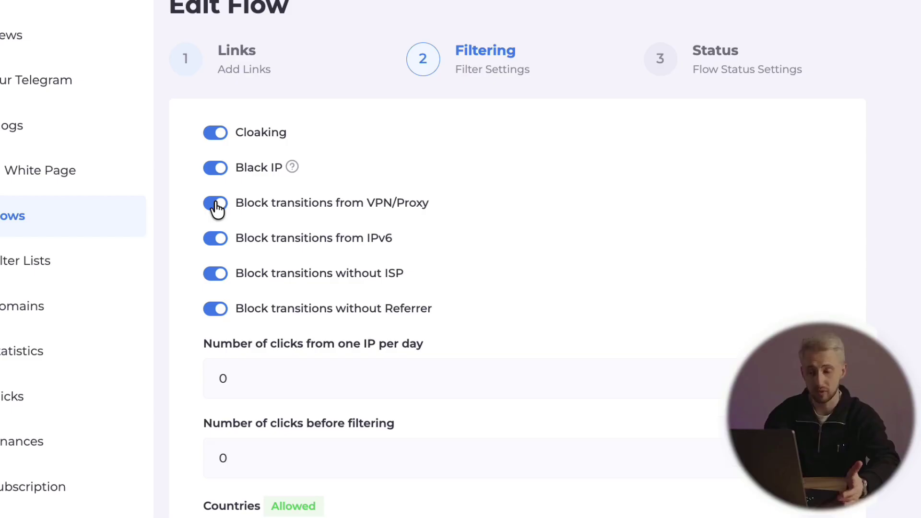
click(216, 238)
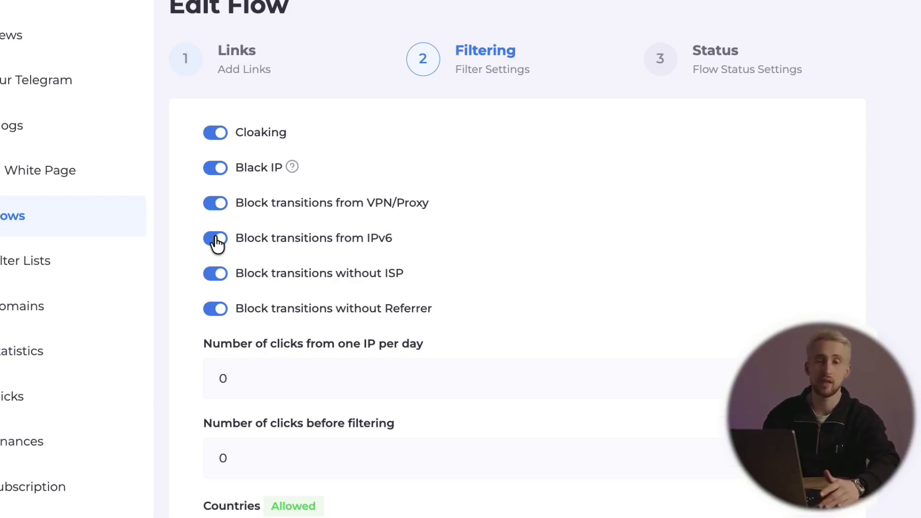
click(215, 239)
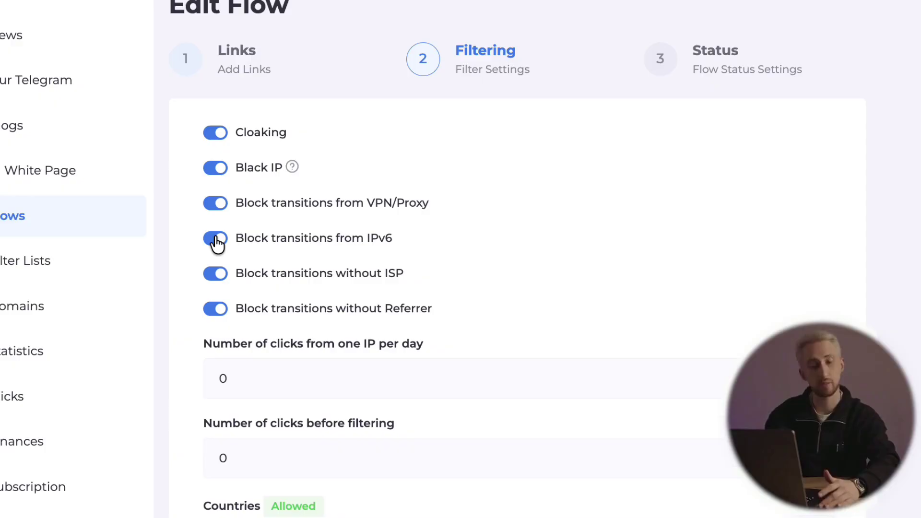
click(215, 274)
click(216, 274)
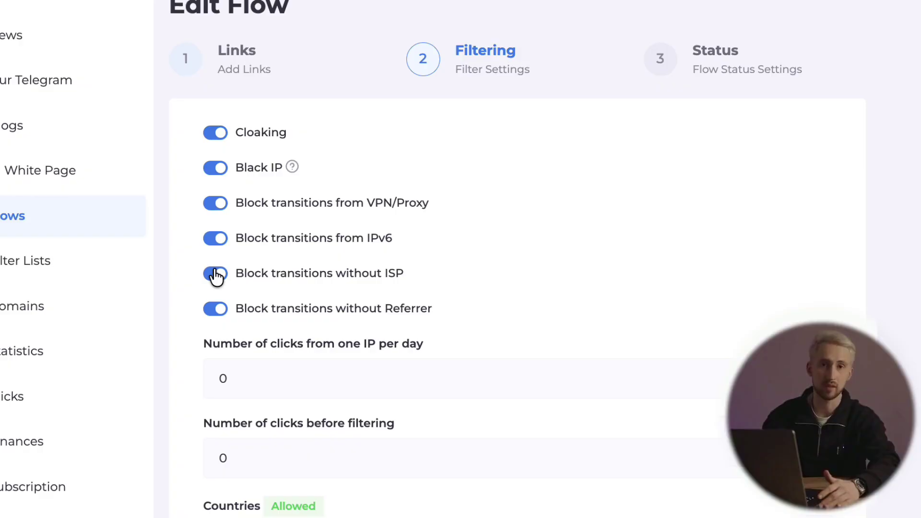
click(216, 309)
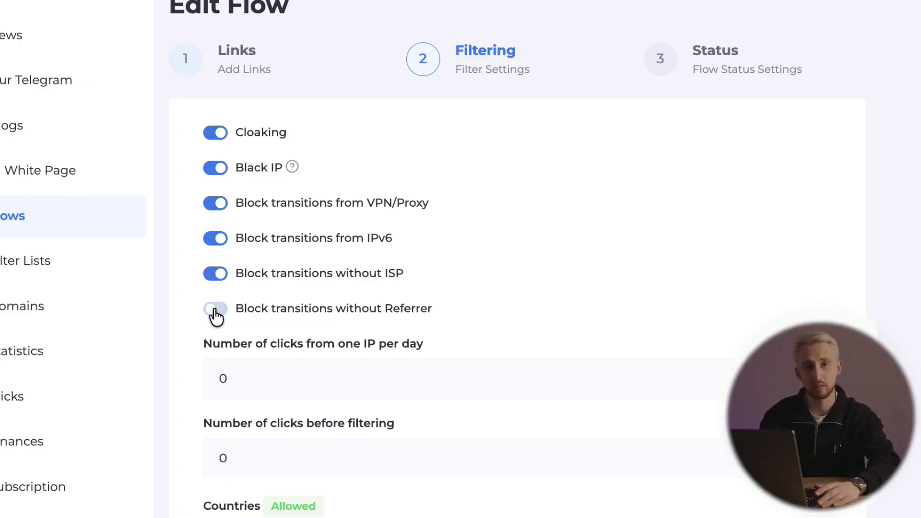
click(216, 310)
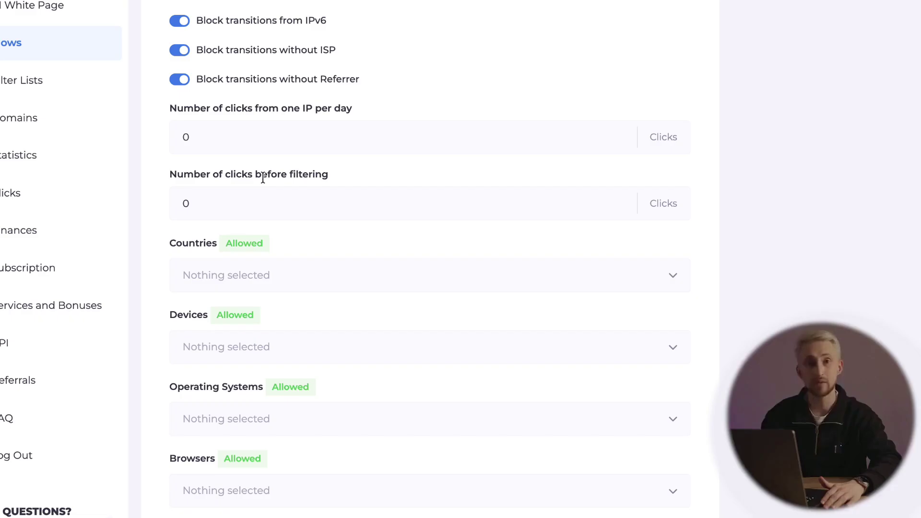
Adjust the daily clicks-per-IP limit and the clicks-before-filtering count.
click(235, 138)
scroll(235, 138, down, 3)
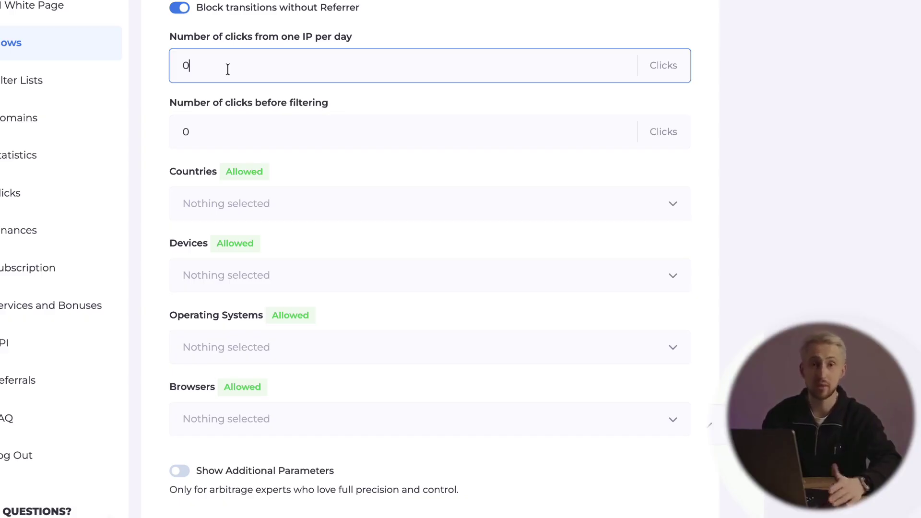
click(207, 130)
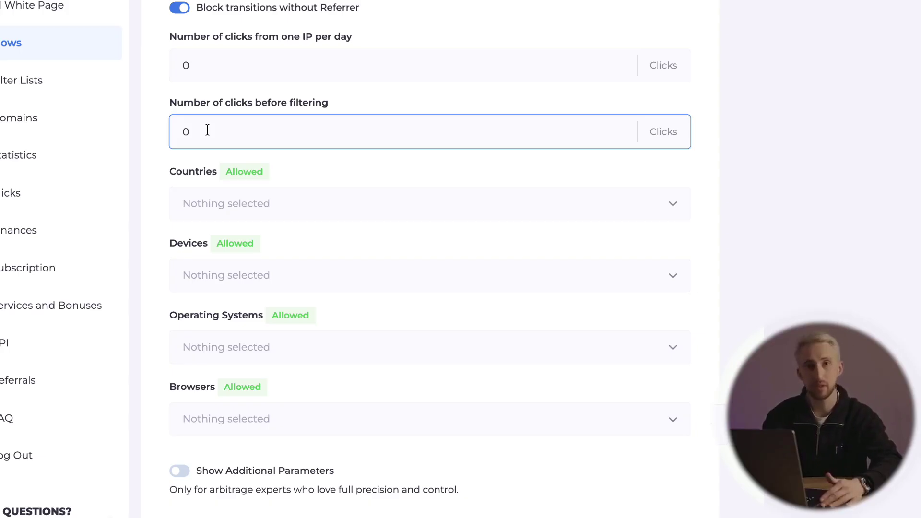
Set the Countries filter to allow only Poland.
click(226, 207)
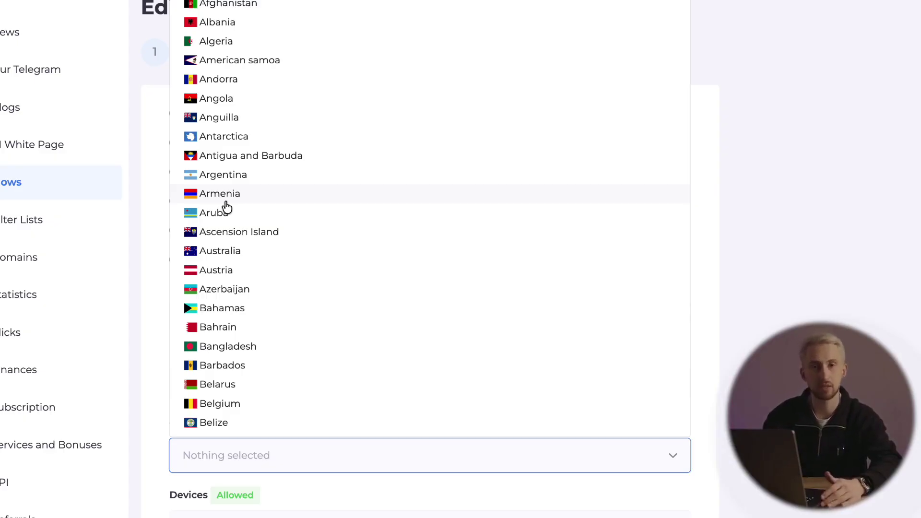
text(pol)
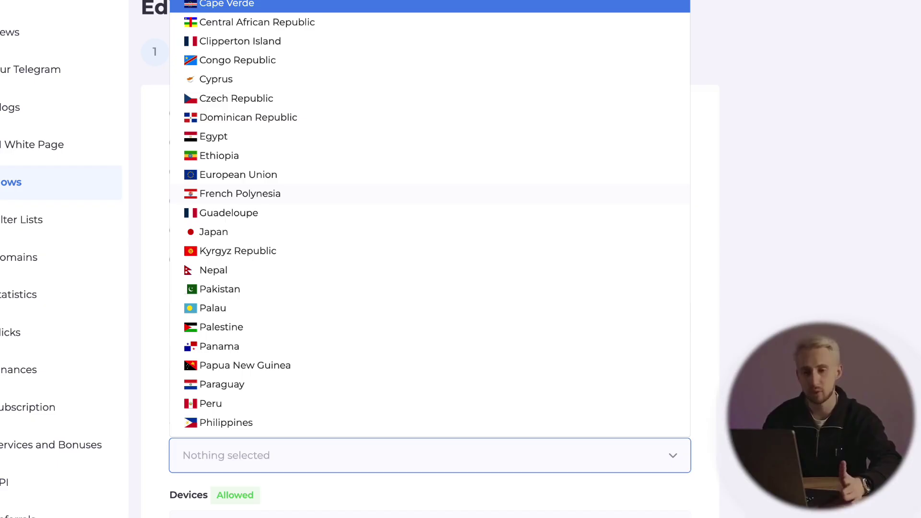
click(251, 429)
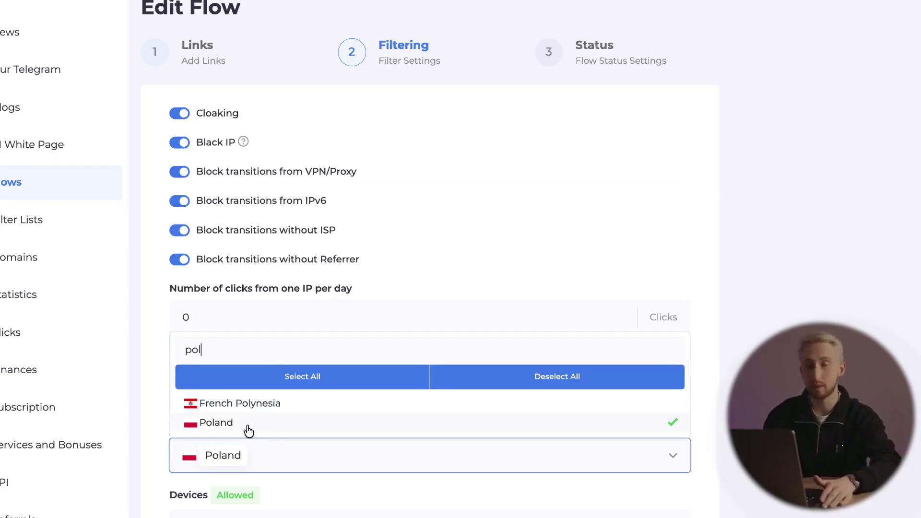
click(154, 402)
click(250, 513)
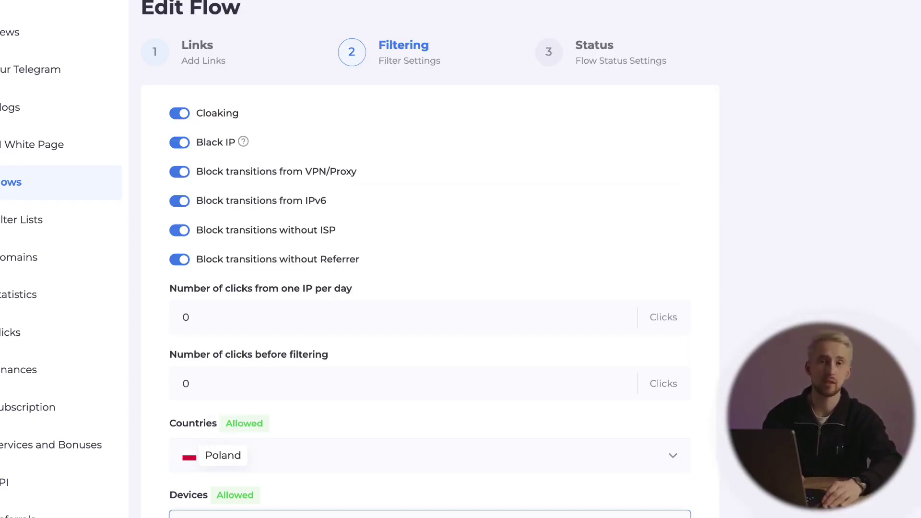
scroll(249, 432, down, 3)
Allow all four device types in the Devices filter.
click(250, 423)
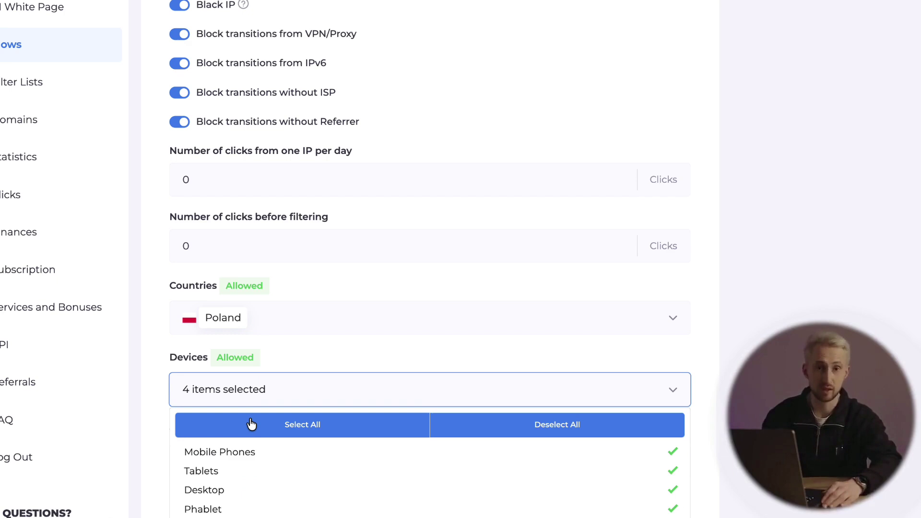
click(161, 395)
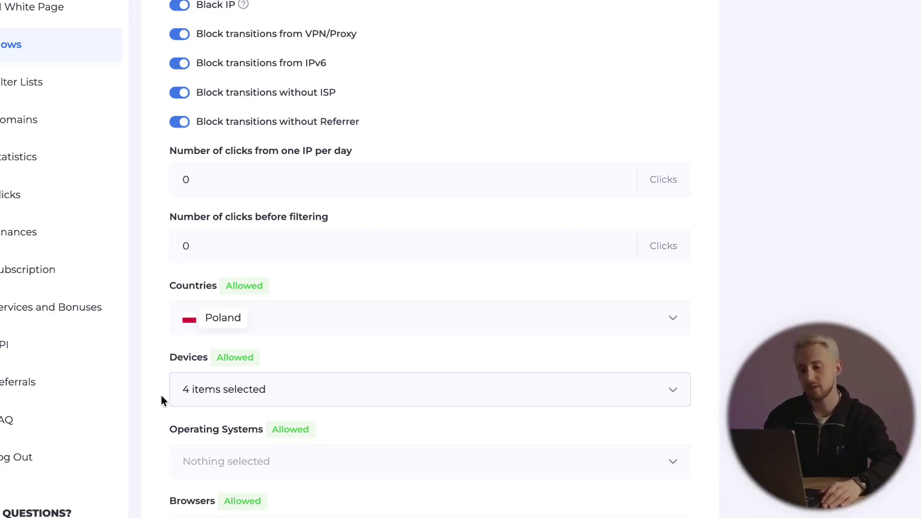
scroll(166, 381, down, 1)
scroll(220, 438, down, 3)
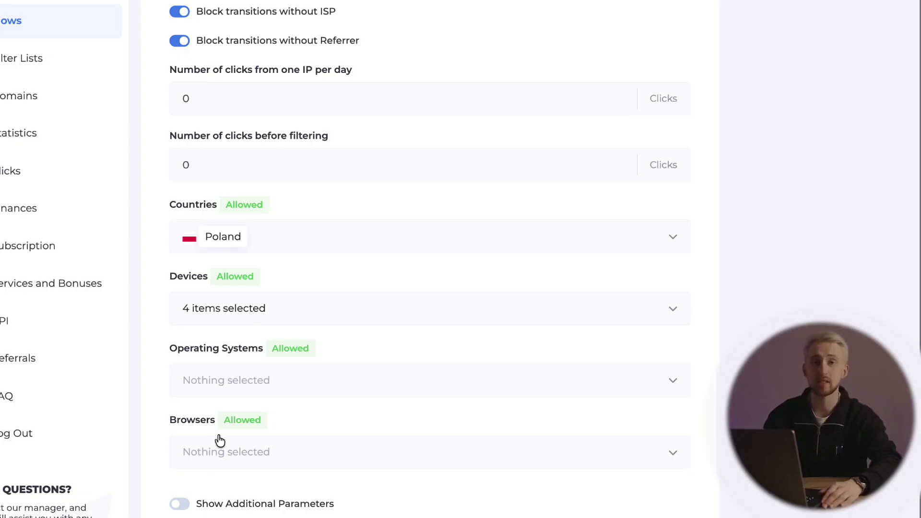
Allow all 37 operating systems and all 130 browsers.
click(225, 376)
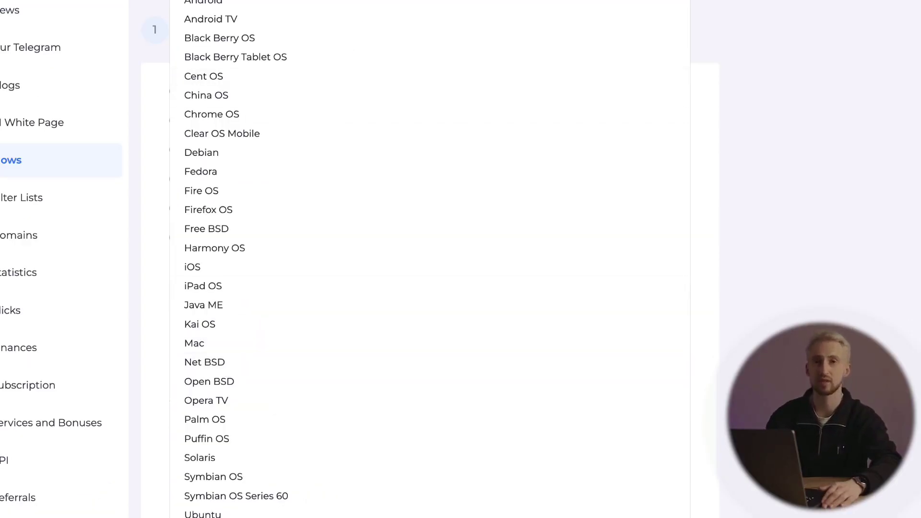
click(150, 210)
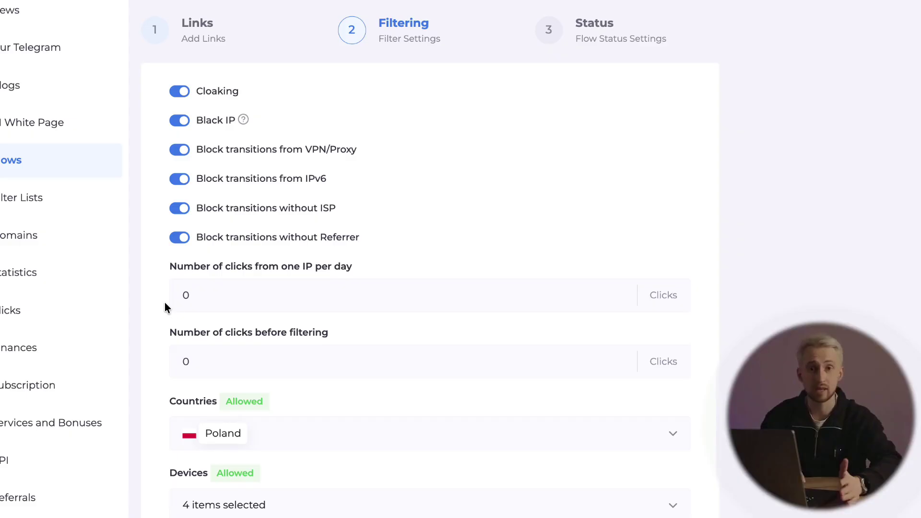
scroll(165, 303, down, 5)
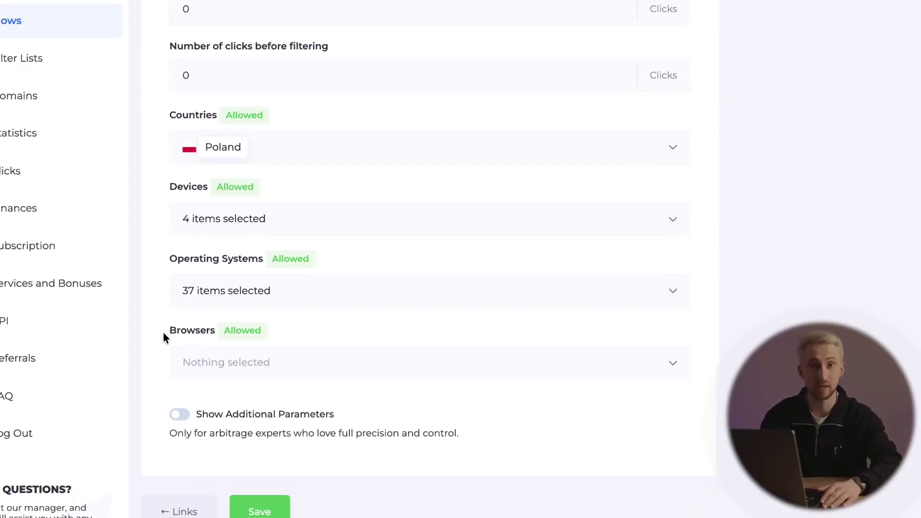
click(213, 367)
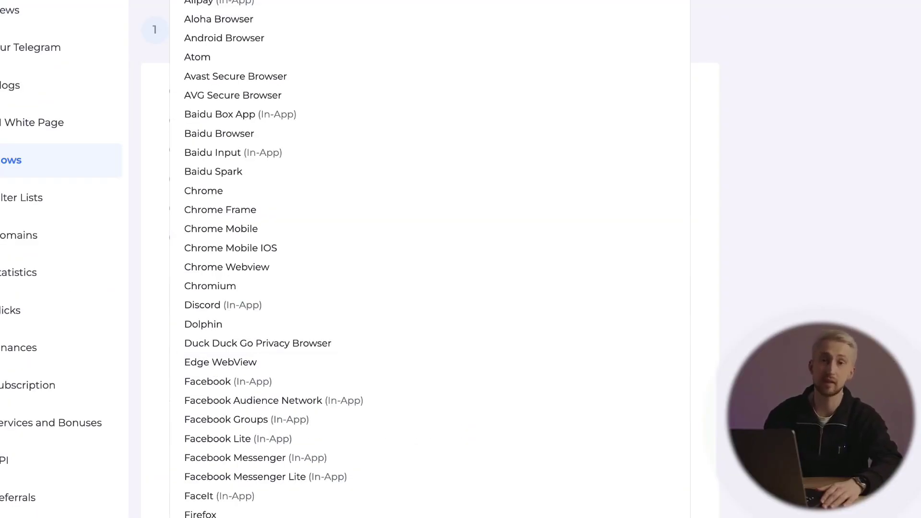
click(157, 339)
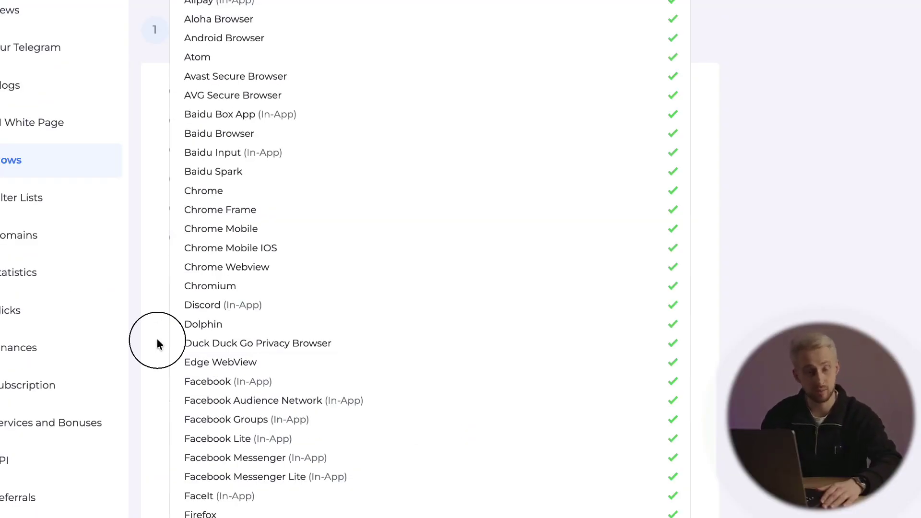
scroll(157, 339, down, 5)
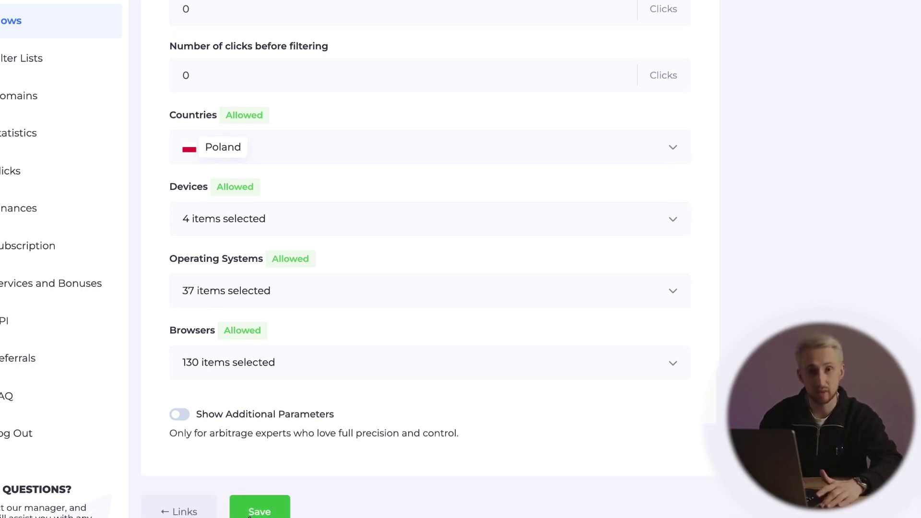
Save Offer $25 with status Pause and download its index.php integration file.
click(249, 512)
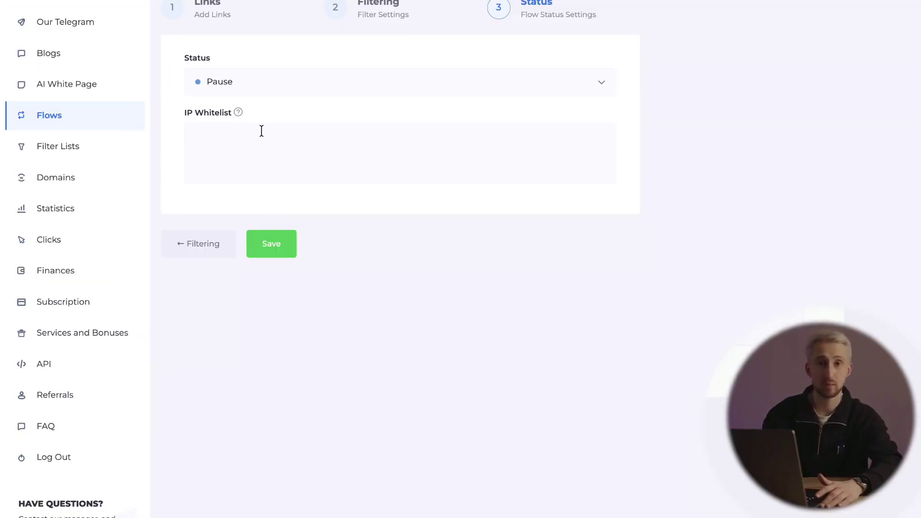
click(257, 83)
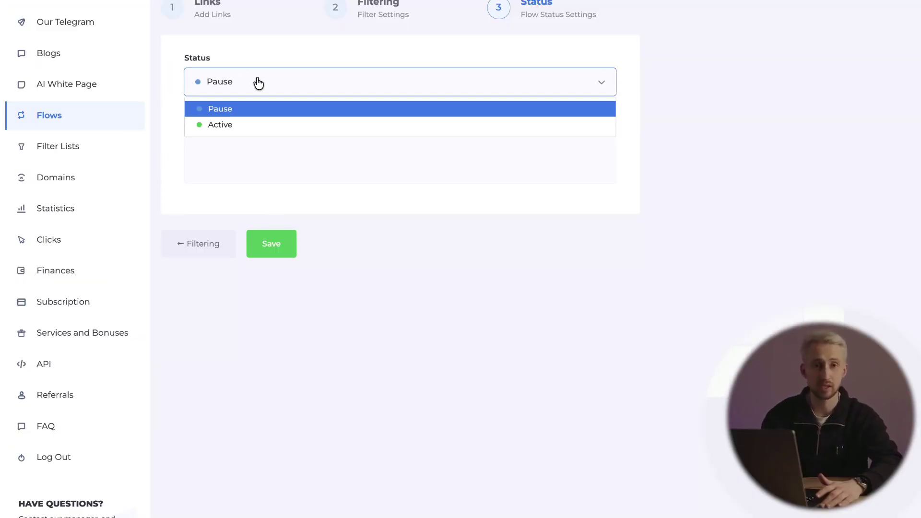
click(257, 148)
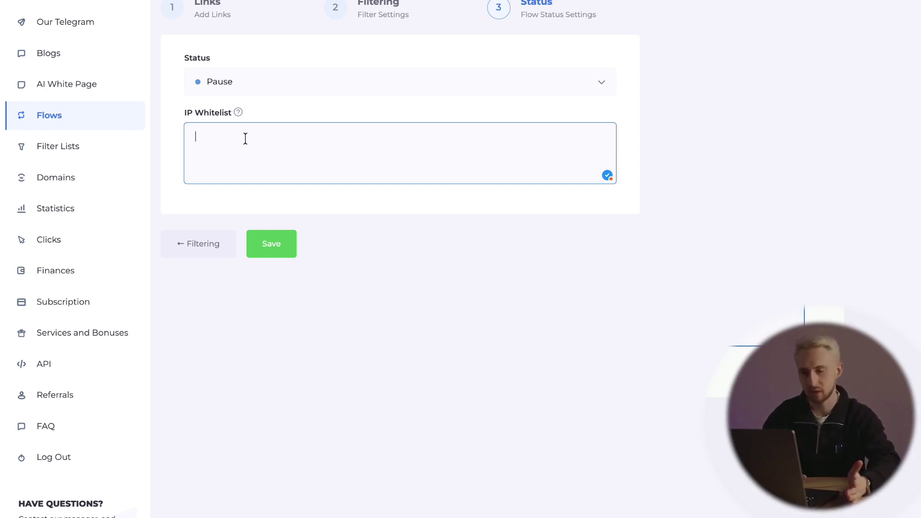
click(276, 252)
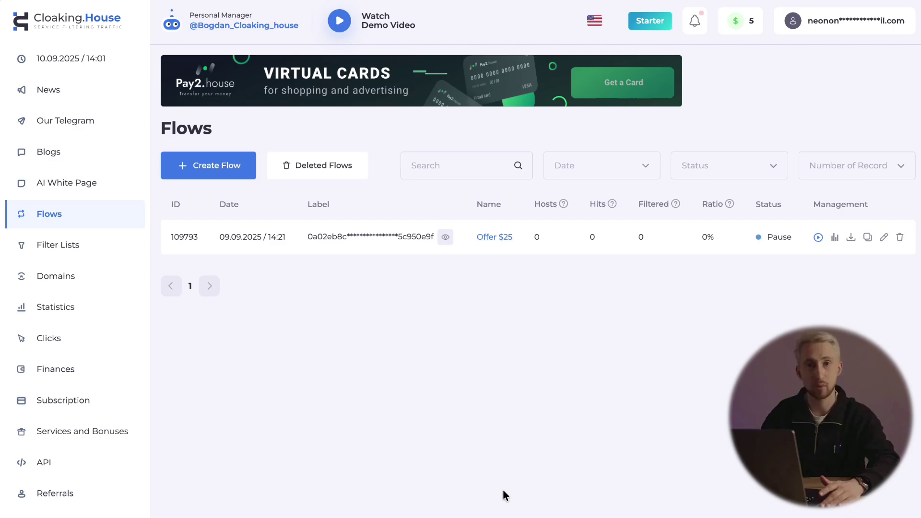
click(850, 238)
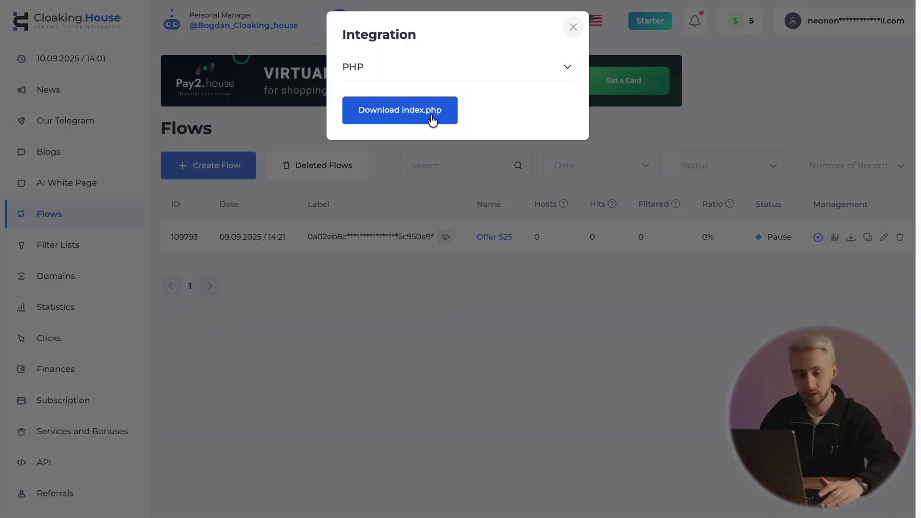
click(431, 119)
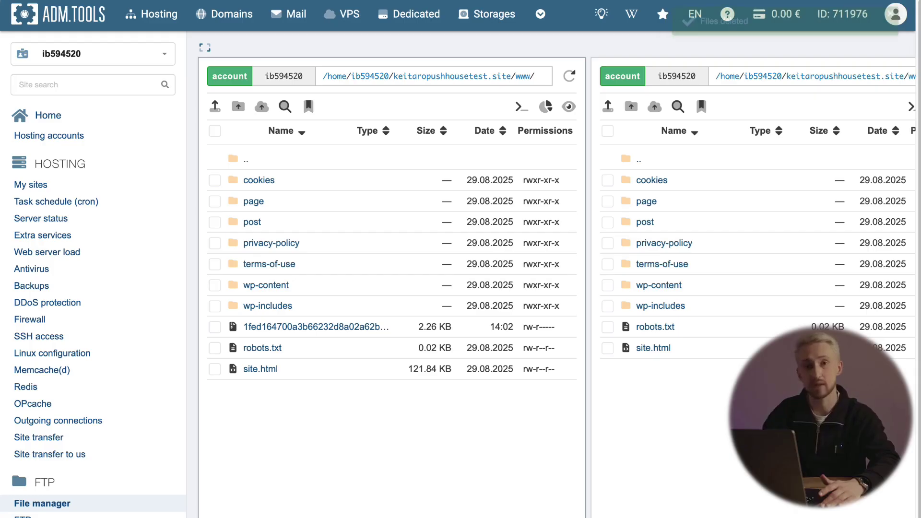
Extract the uploaded zip archive into the www folder, producing index.php beside site.html.
right_click(323, 328)
click(384, 479)
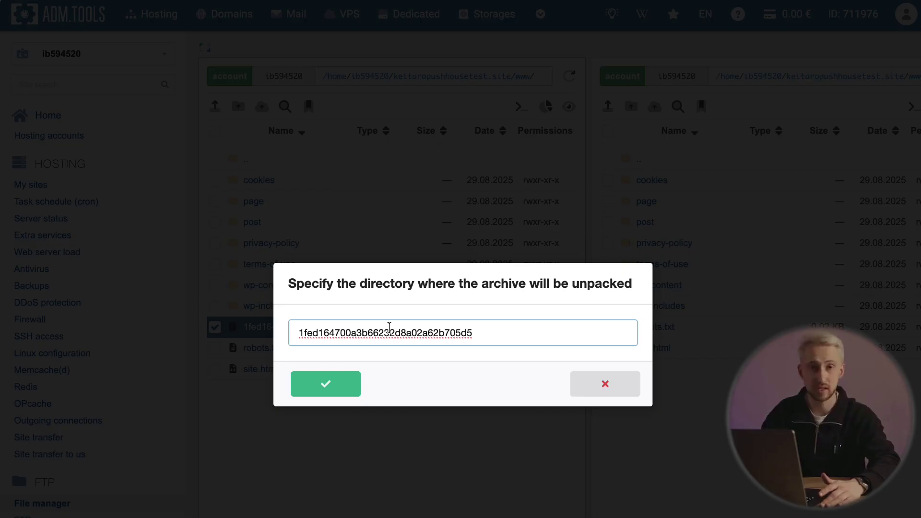
double_click(447, 323)
click(345, 386)
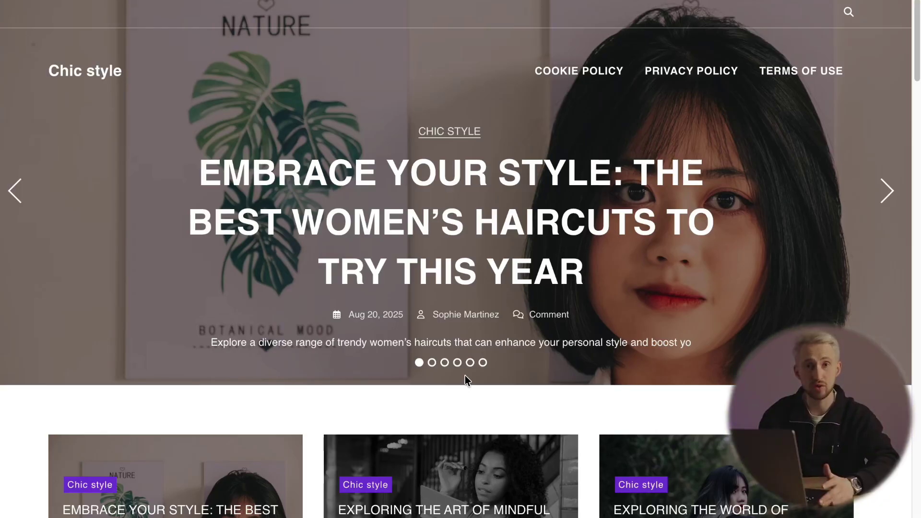
Scroll through the Chic style blog white page served at the site URL.
scroll(465, 375, down, 1)
scroll(464, 374, down, 15)
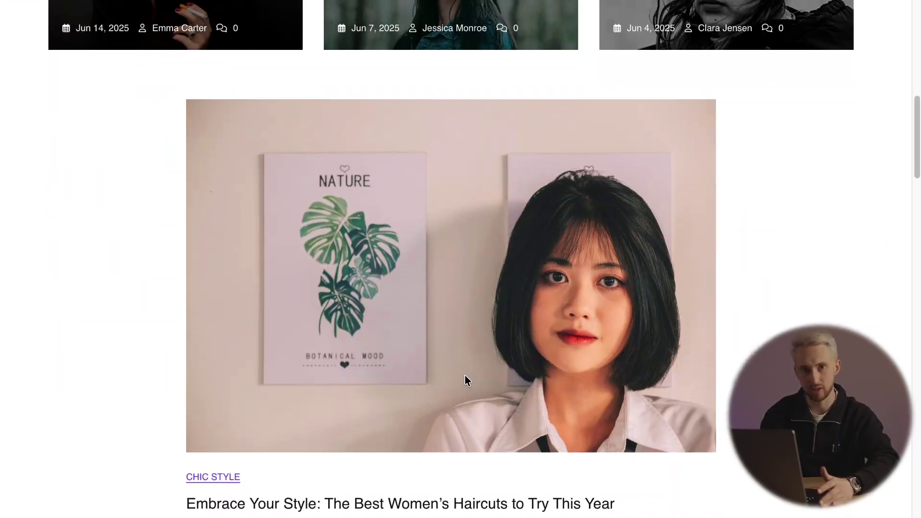
scroll(465, 375, up, 16)
scroll(465, 375, down, 7)
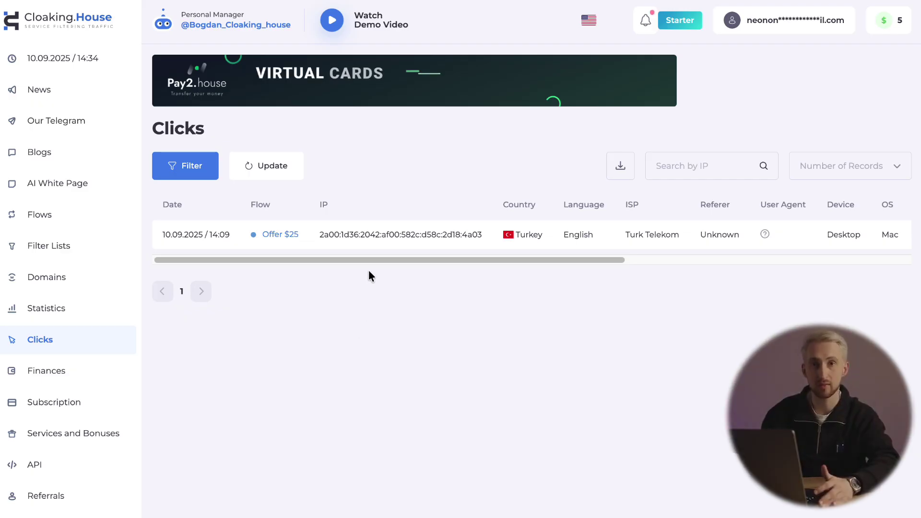
drag(368, 261, 687, 272)
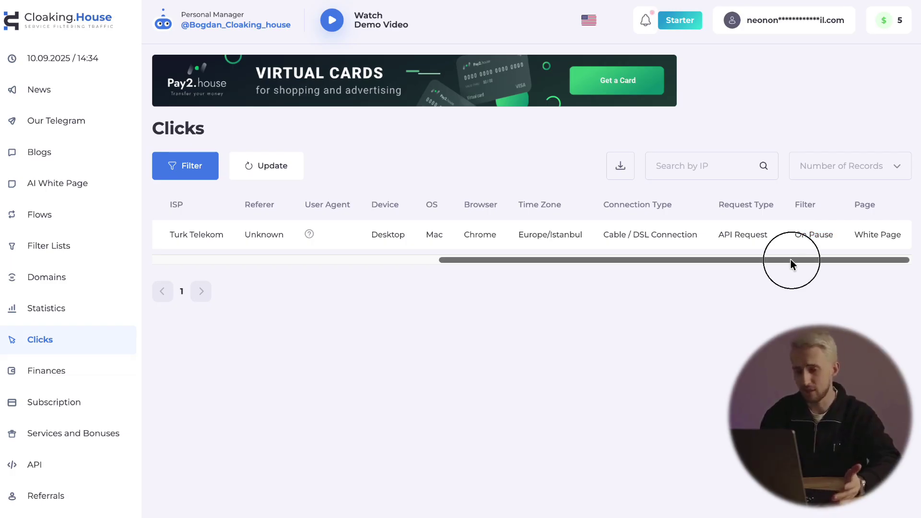
Copy the test click's IP address into Offer $25's IP Whitelist and save.
drag(790, 260, 479, 270)
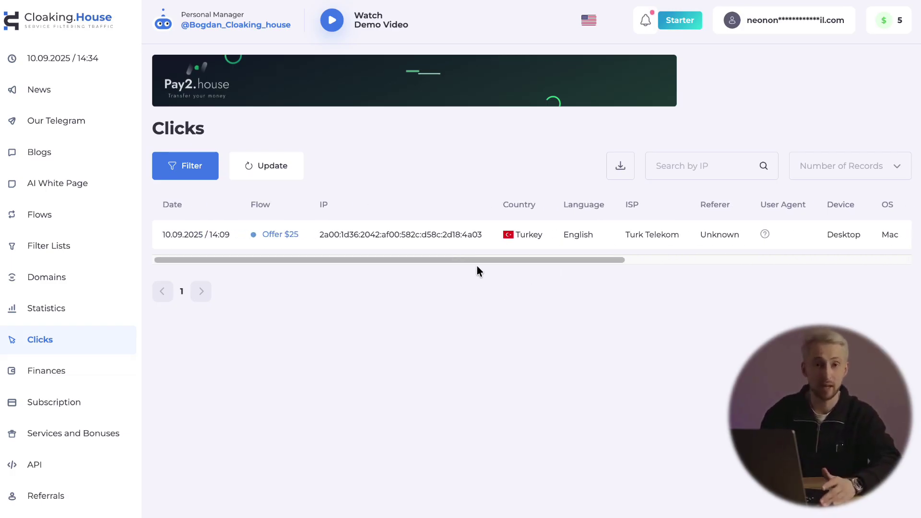
triple_click(446, 237)
key(ctrl+c)
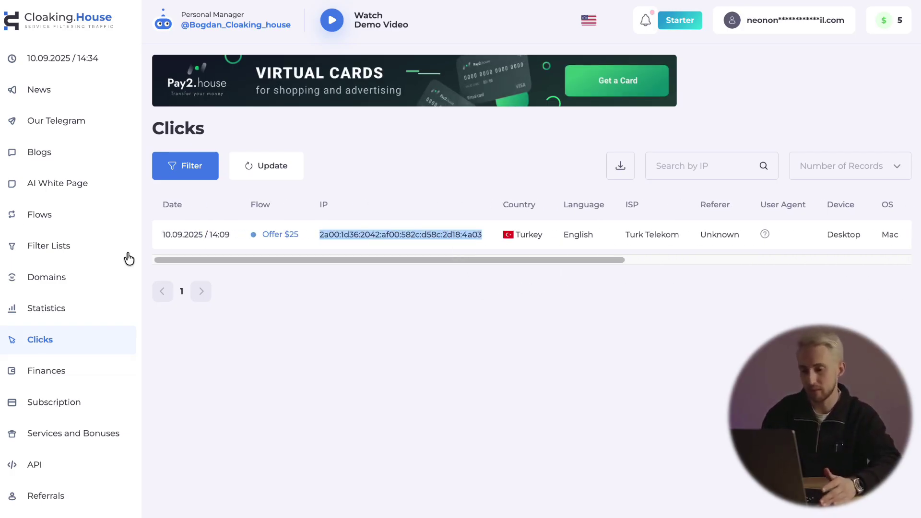
click(29, 213)
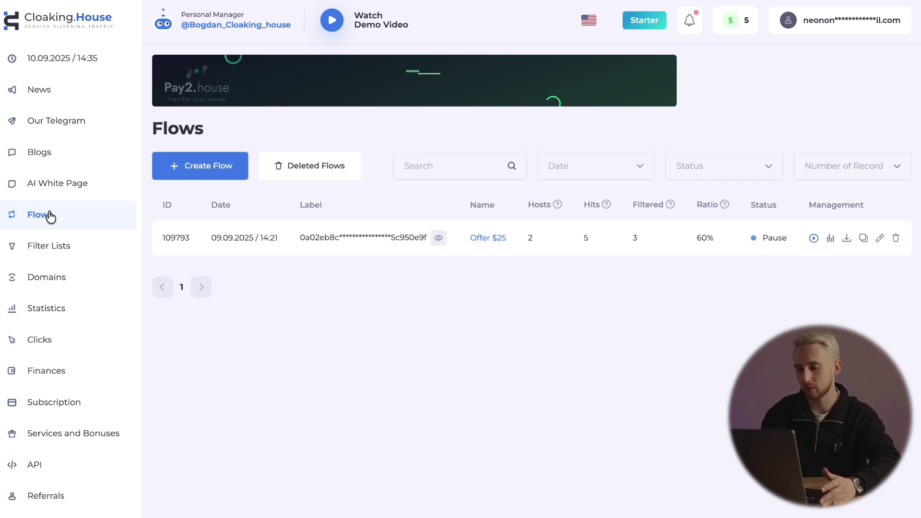
click(492, 238)
click(528, 110)
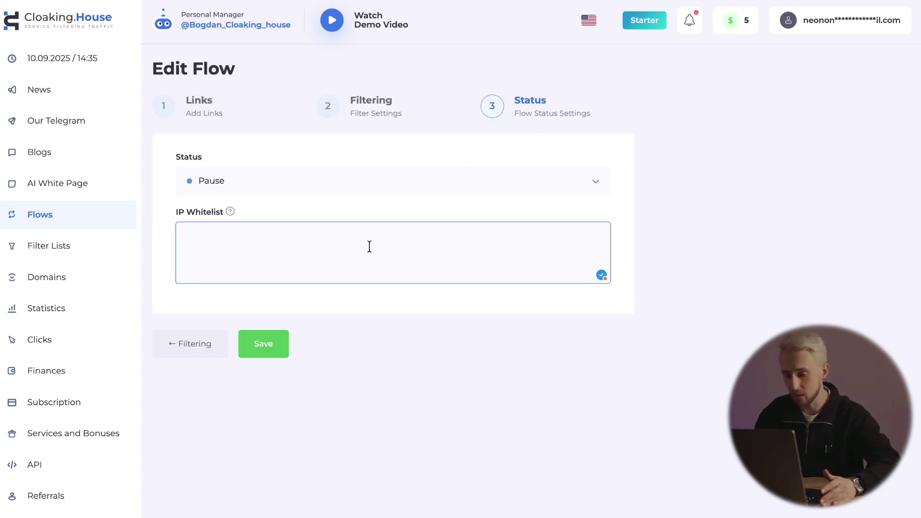
key(ctrl+v)
click(268, 347)
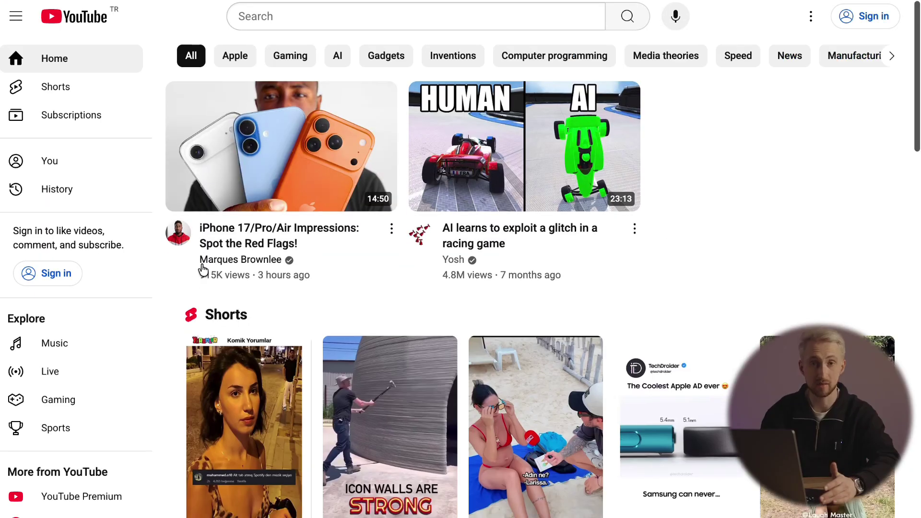
Scroll the reloaded page to confirm the YouTube offer page appears instead of the blog.
scroll(201, 268, down, 15)
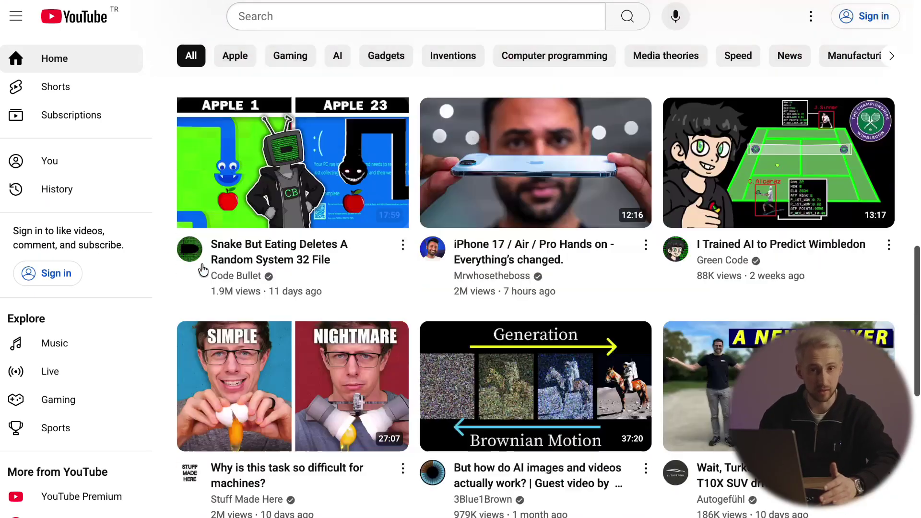